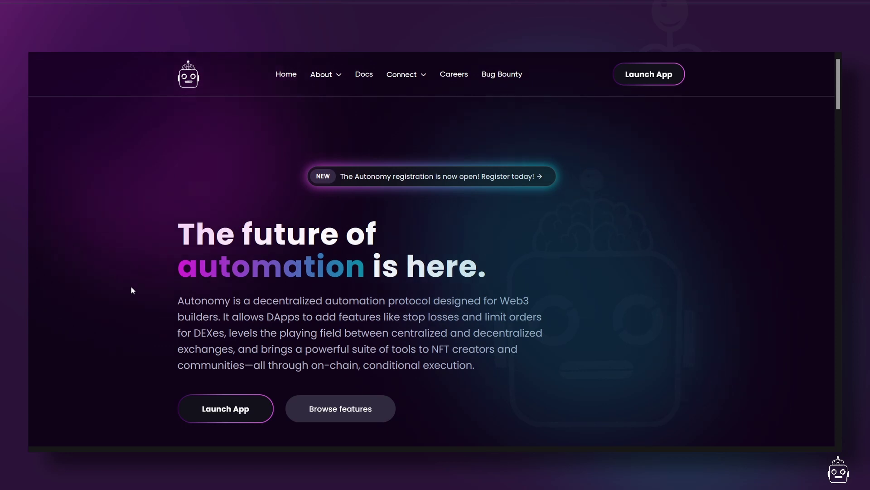
Launch the AutoSwap app and connect the MetaMask wallet, entering the wallet password and approving the listed account
left_click(248, 408)
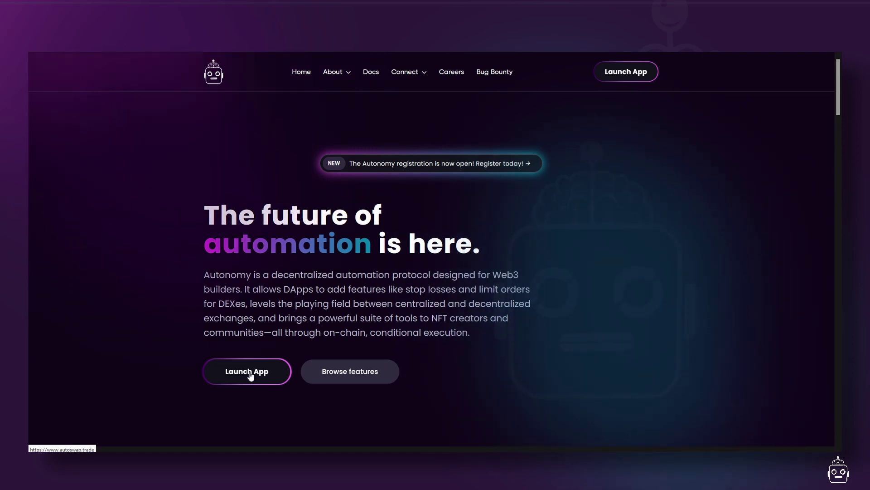
left_click(250, 374)
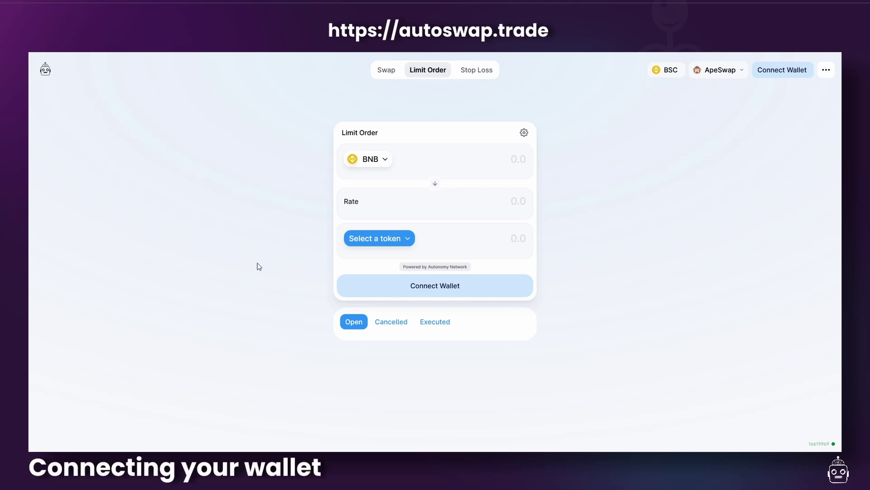
left_click(783, 73)
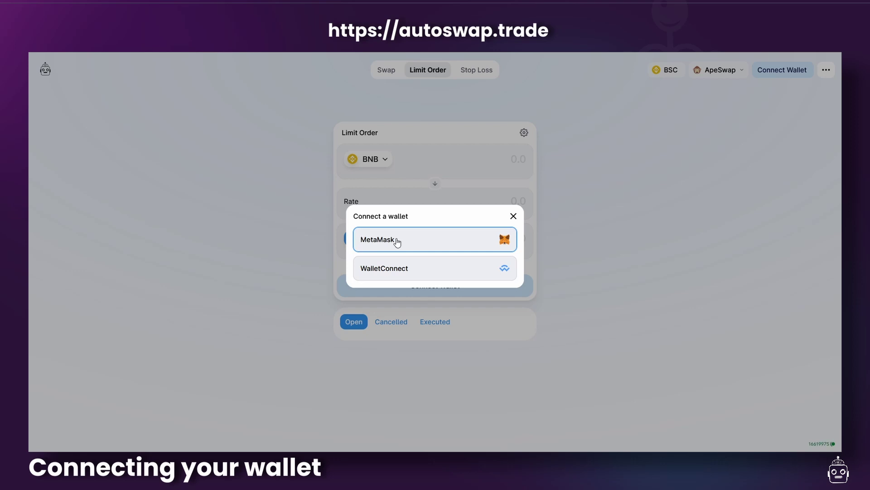
left_click(397, 242)
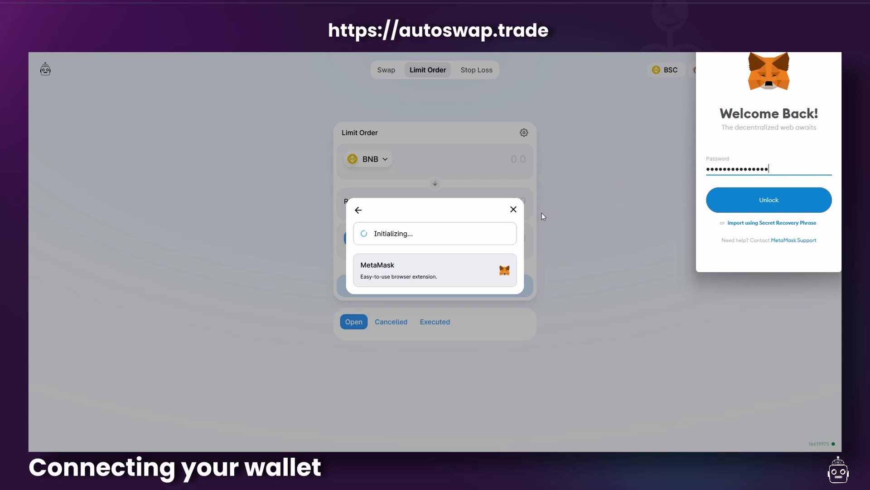
left_click(774, 203)
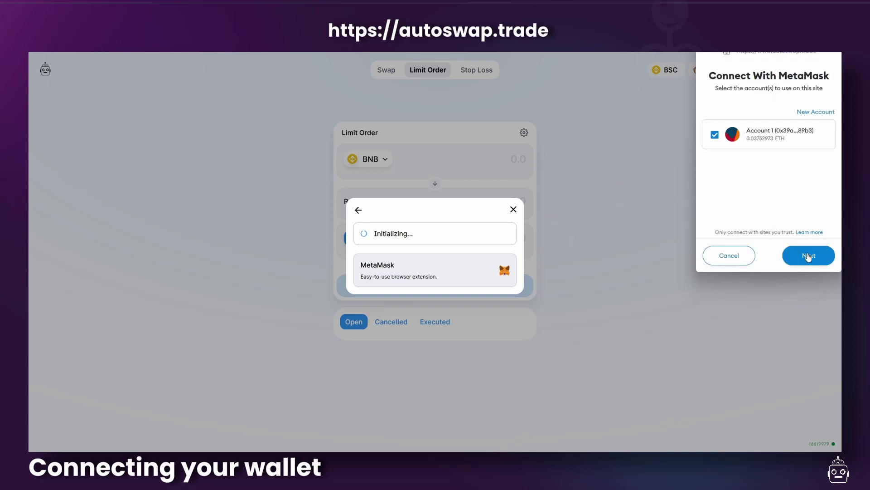
left_click(808, 256)
left_click(808, 257)
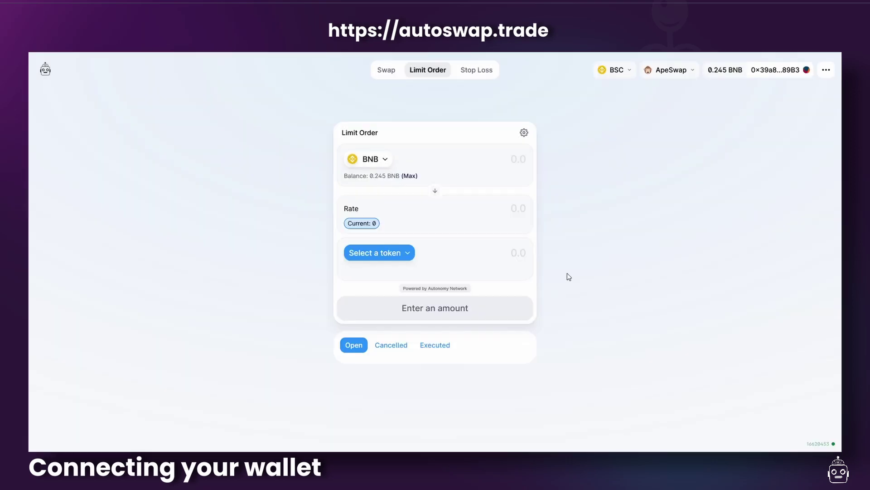
Choose BSC as the network and PancakeSwap as the router for the connected wallet
left_click(772, 73)
left_click(603, 194)
left_click(624, 71)
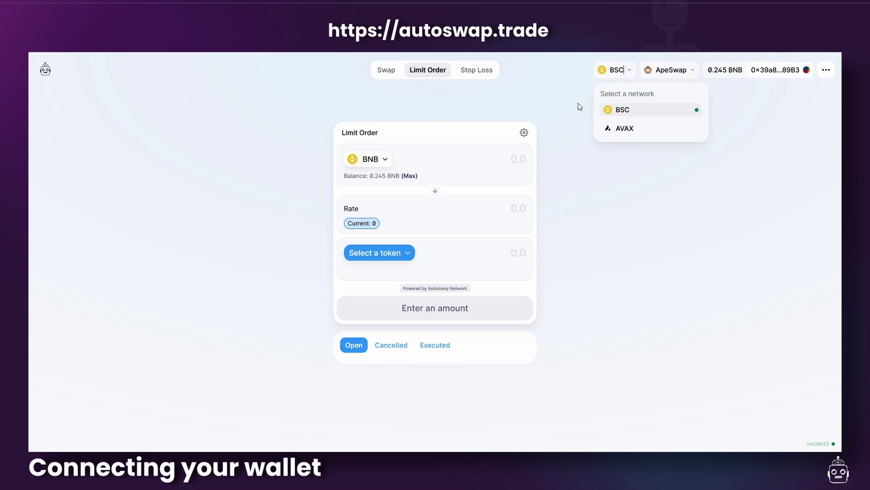
left_click(622, 111)
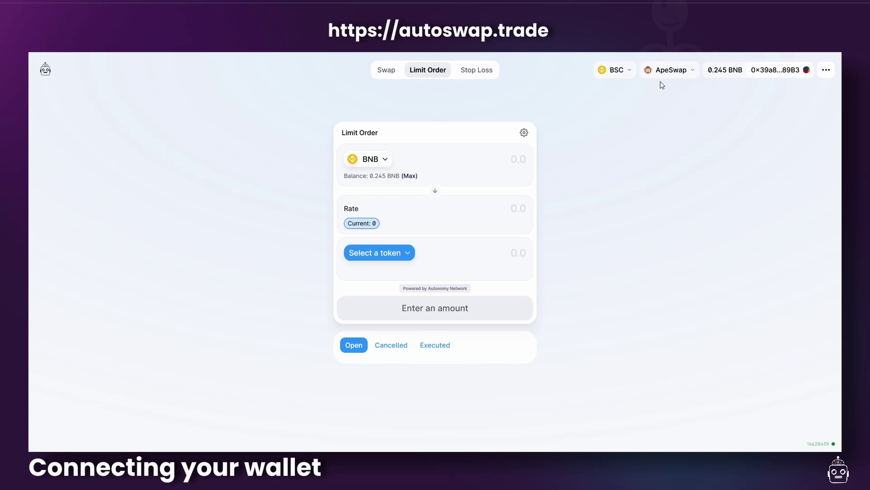
left_click(680, 75)
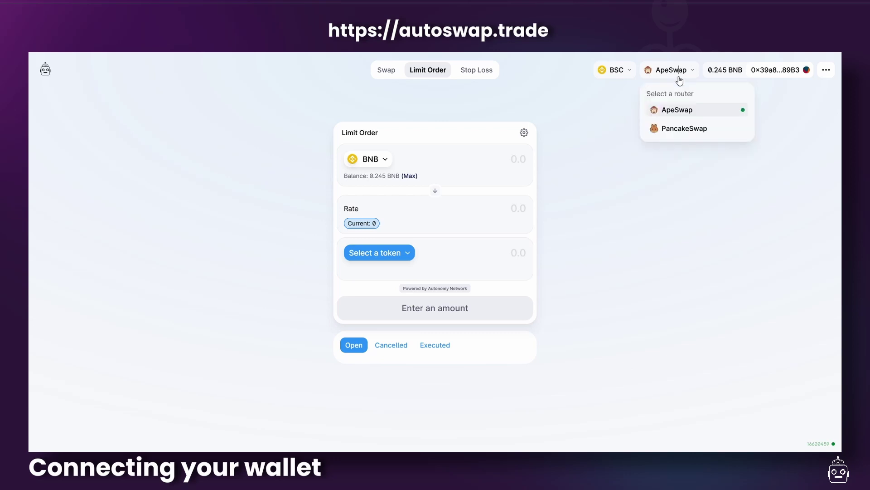
left_click(687, 130)
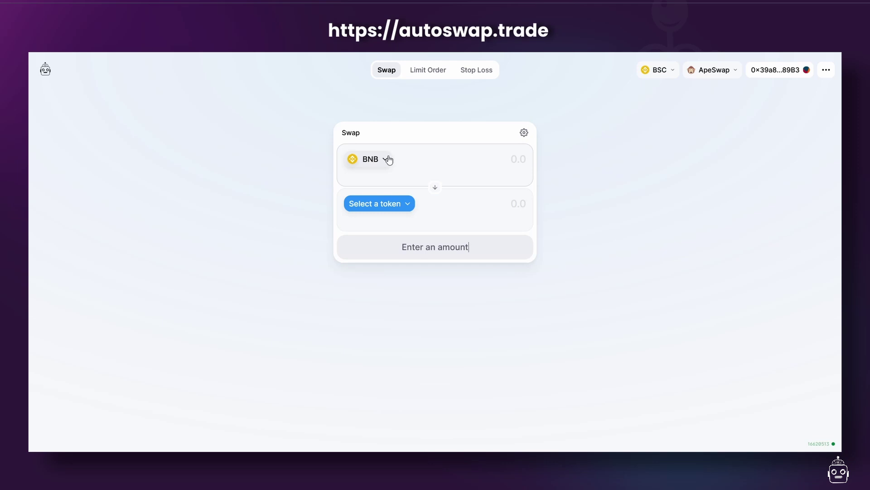
Set up a swap of 0.1 BNB for the APE (ApeCoin) token
left_click(386, 159)
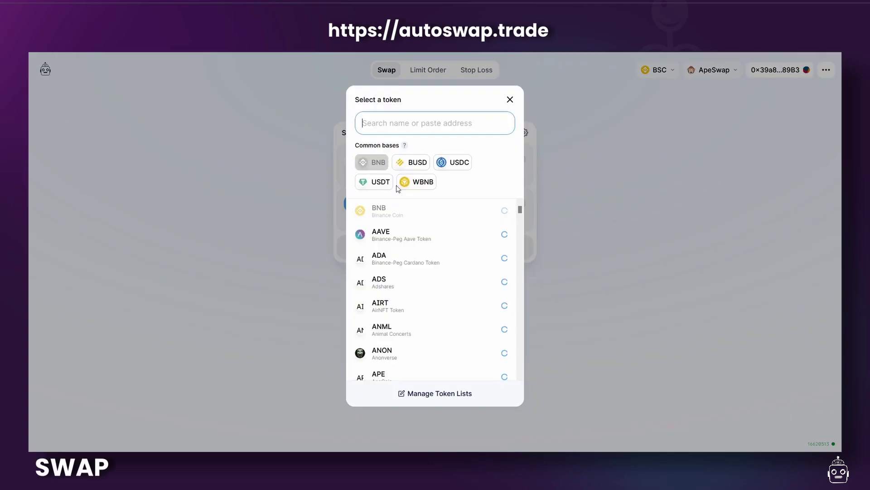
left_click(379, 162)
left_click(408, 205)
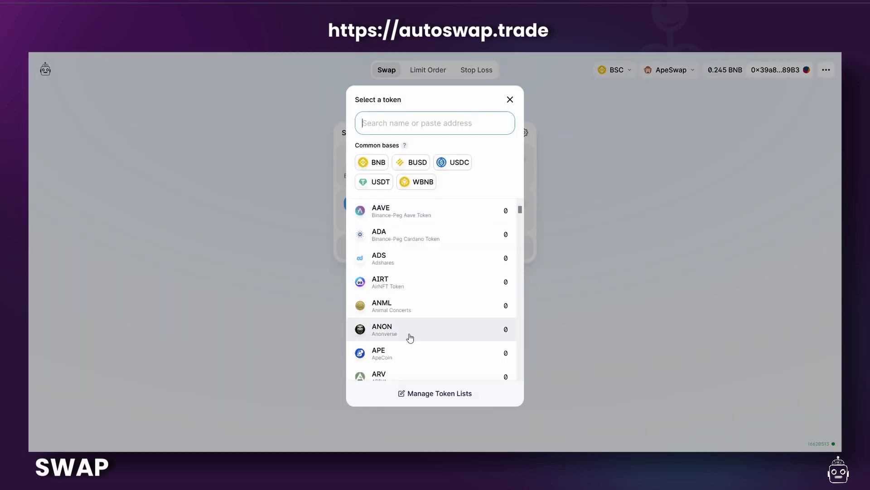
left_click(407, 354)
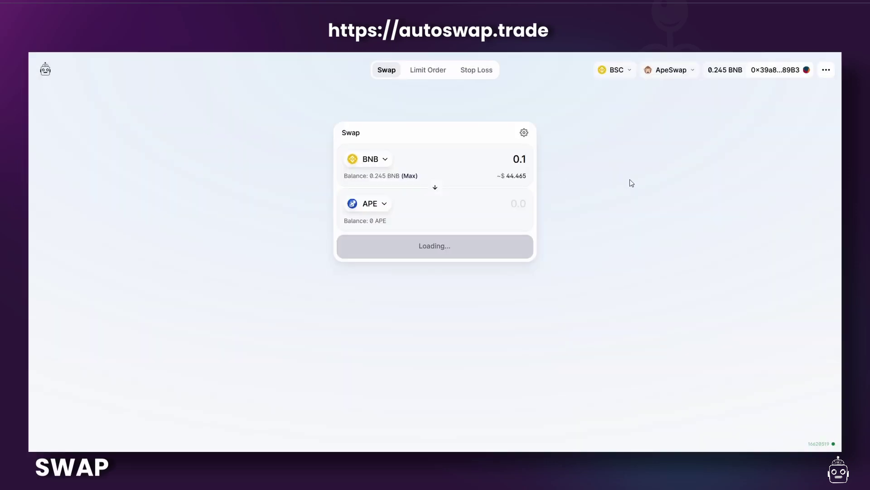
Submit the BNB to APE swap, confirming the transaction in MetaMask, and add the APE token to the wallet
left_click(475, 267)
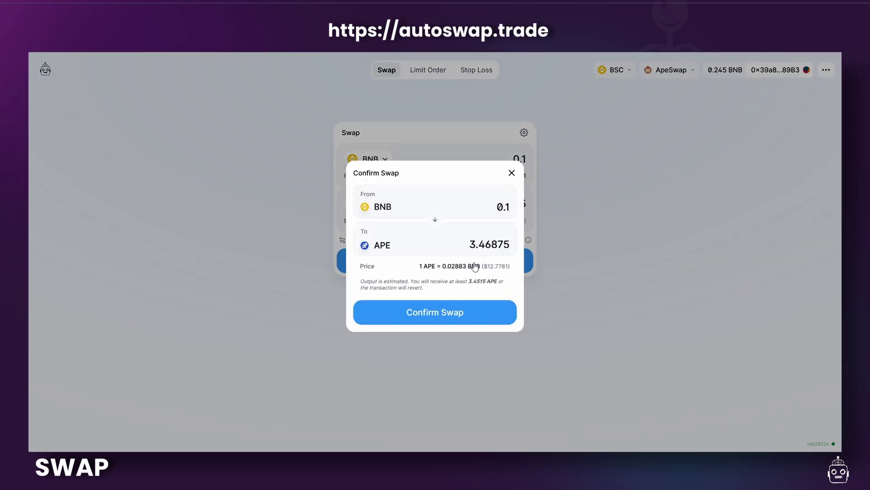
left_click(449, 315)
scroll(794, 200, "down", 3)
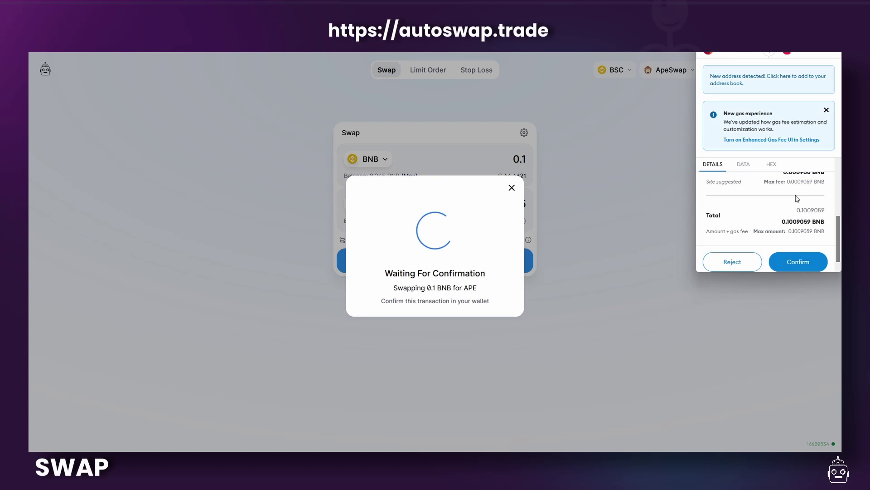
left_click(800, 263)
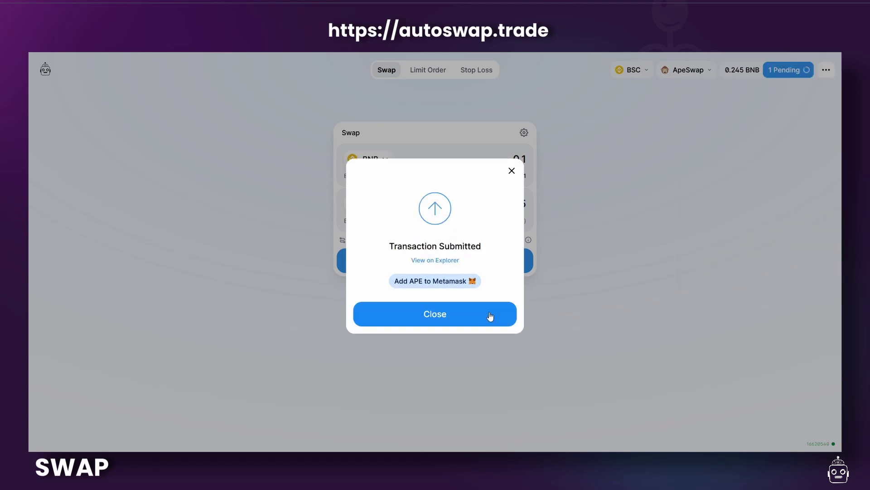
left_click(434, 282)
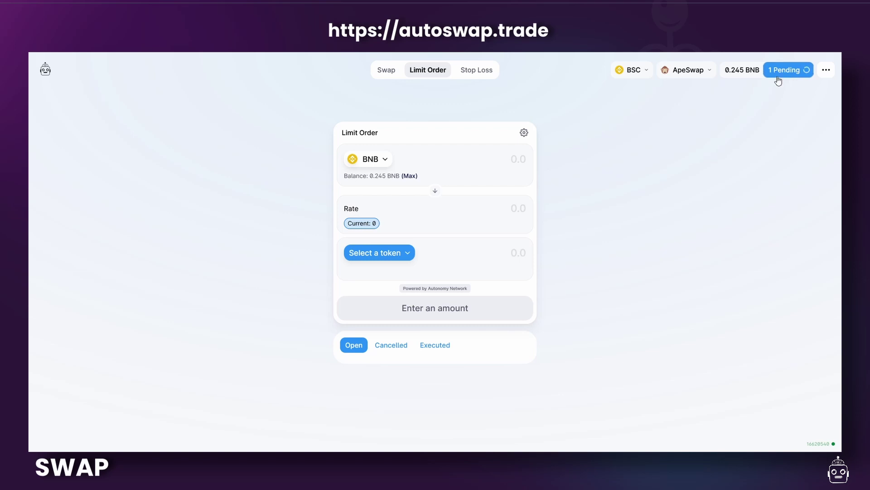
Look up the pending 0.1 BNB swap on the block explorer from the account's recent transactions
left_click(778, 80)
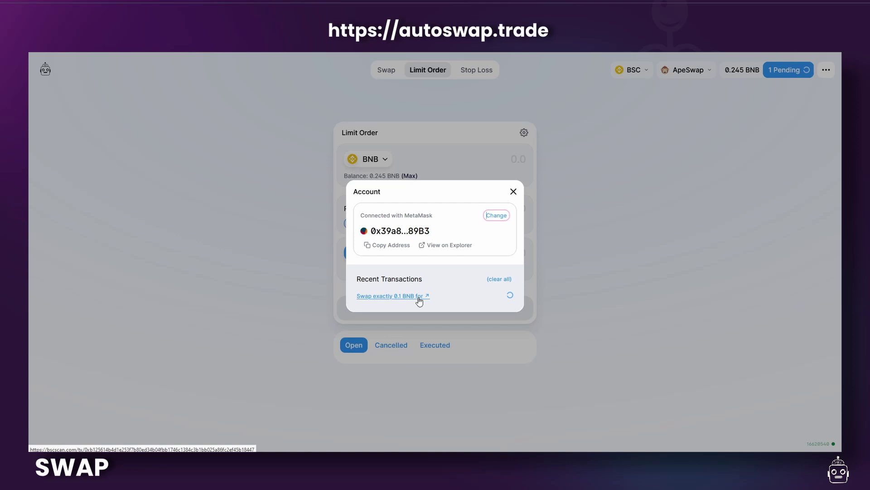
left_click(401, 297)
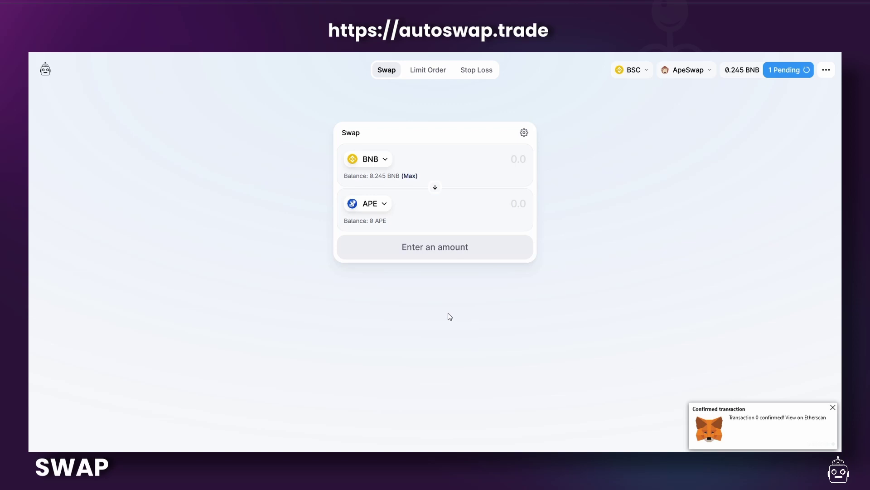
Switch to the limit order form and view the tokens available to sell, keeping BNB
left_click(429, 77)
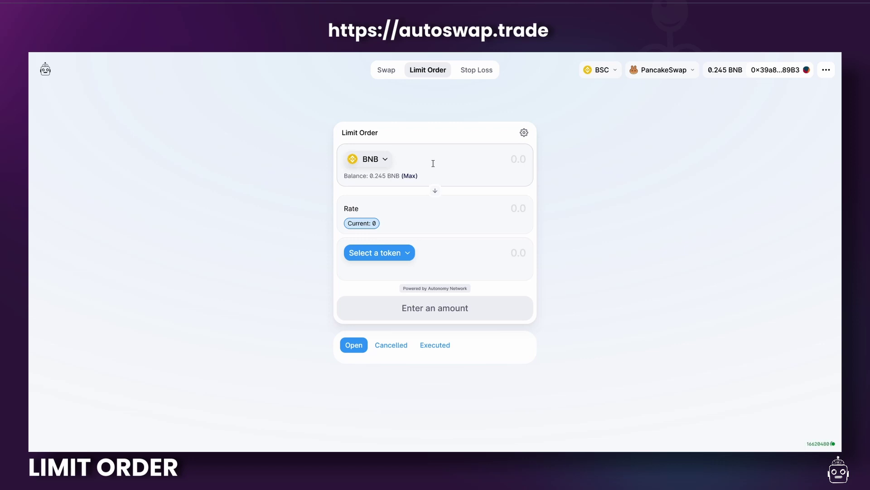
left_click(377, 160)
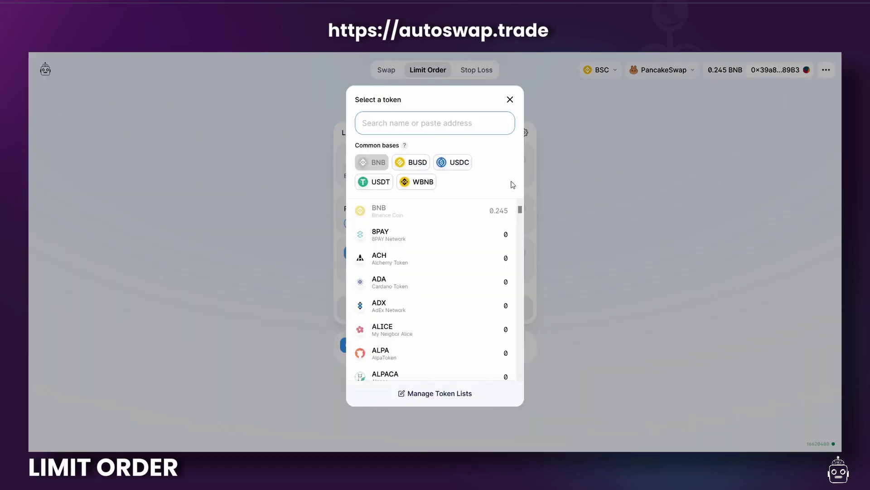
key("Escape")
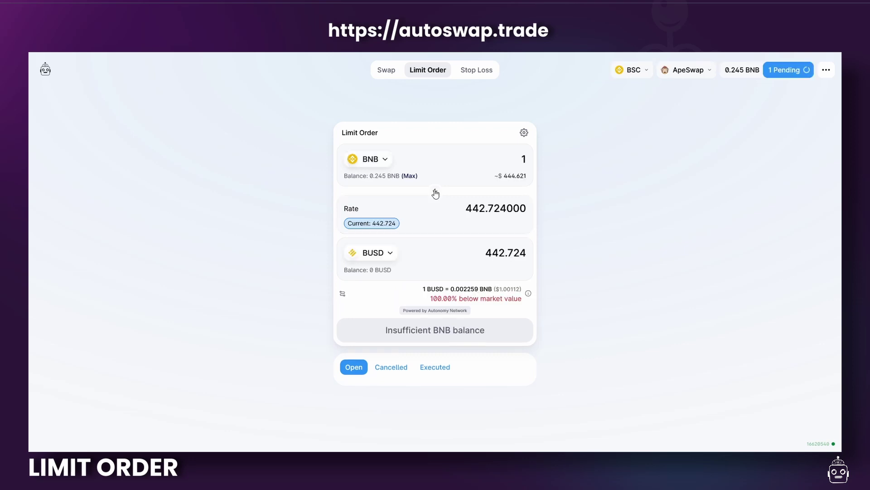
Reverse the limit order's BNB/BUSD pair and its price display direction, restoring each to its original order
left_click(435, 192)
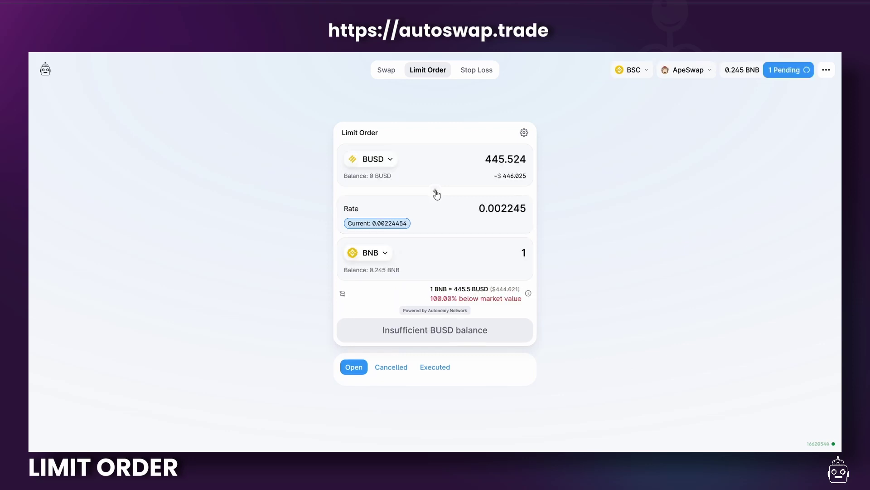
left_click(436, 193)
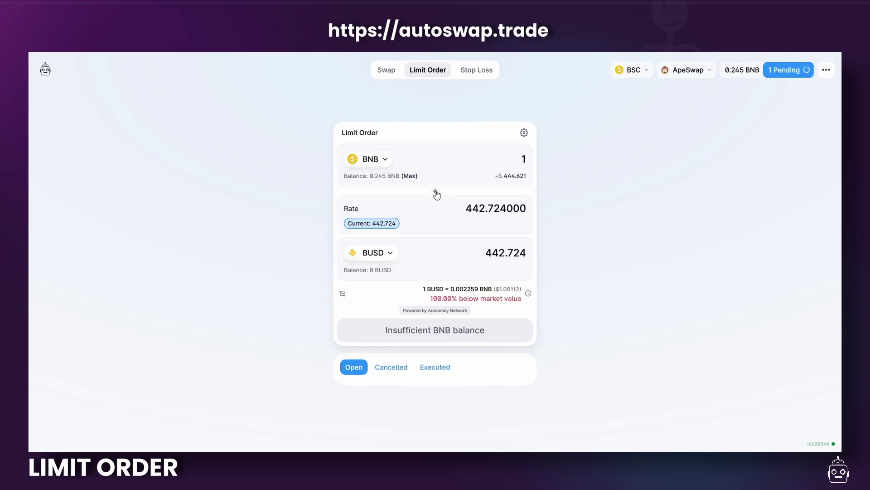
left_click(482, 292)
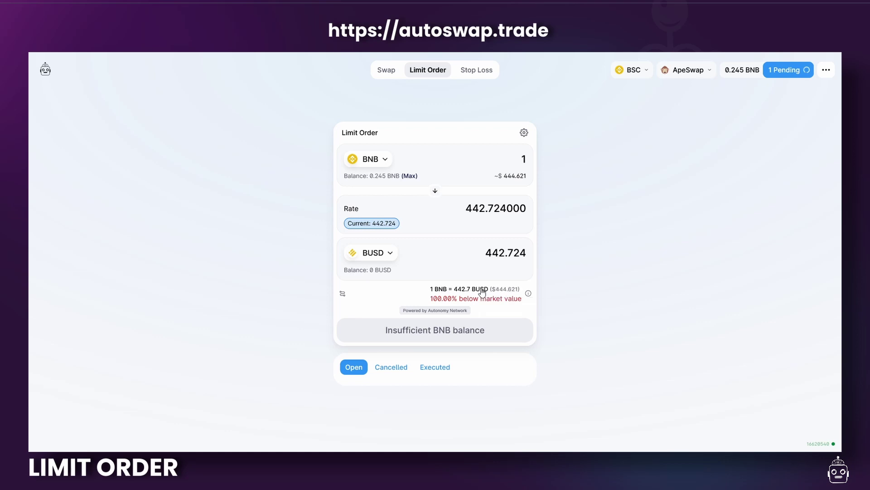
left_click(483, 292)
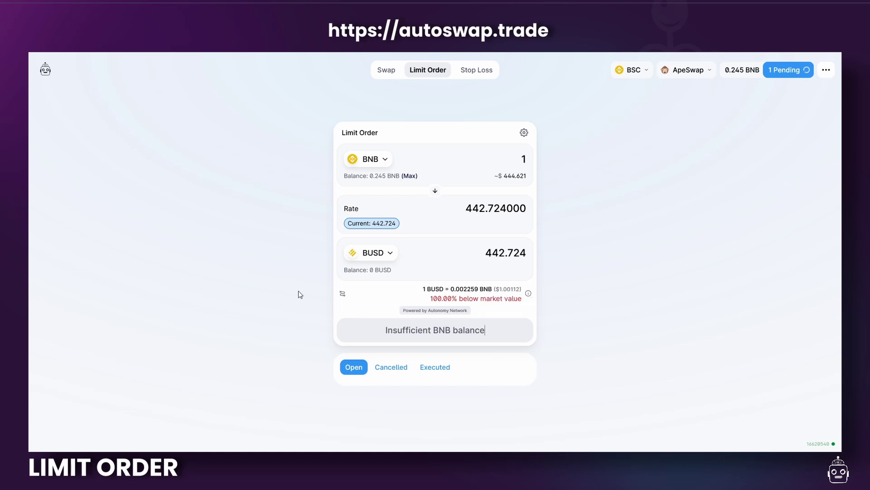
Review the cancelled and executed limit order lists and return to the open orders
left_click(380, 370)
left_click(431, 373)
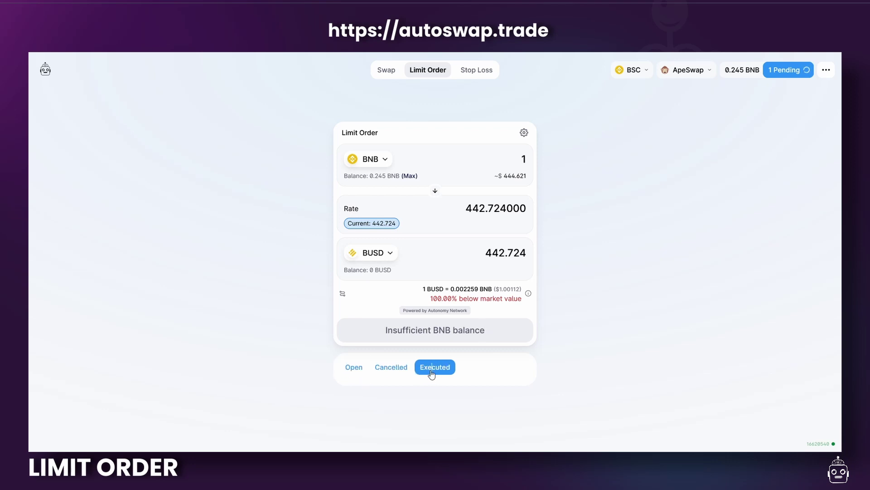
left_click(353, 368)
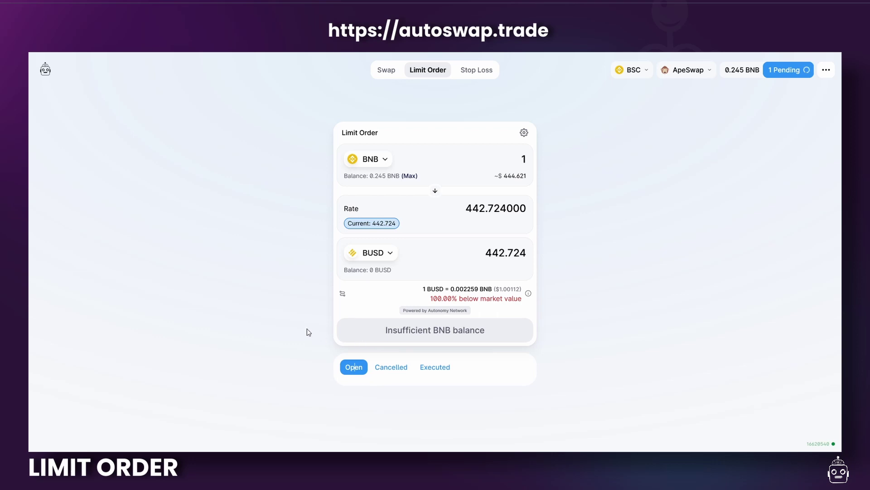
Place and confirm a limit order selling 0.1 BNB for USDC at a rate of 445
left_click(386, 252)
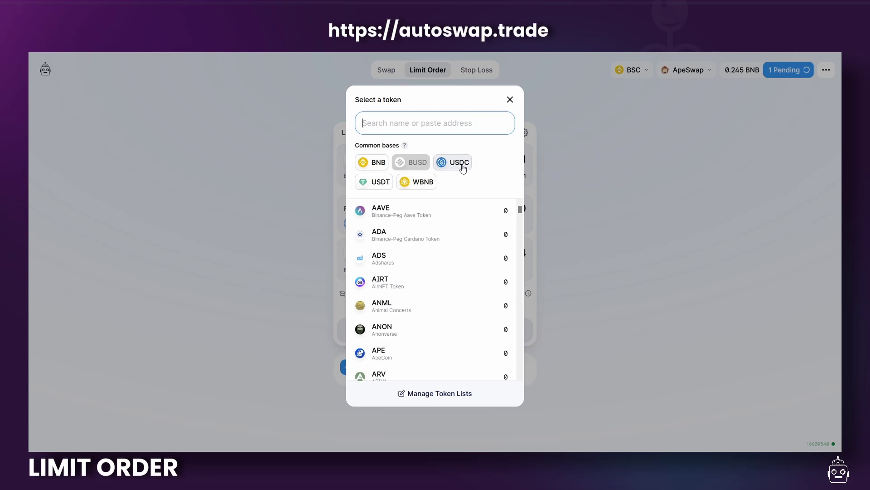
left_click(462, 166)
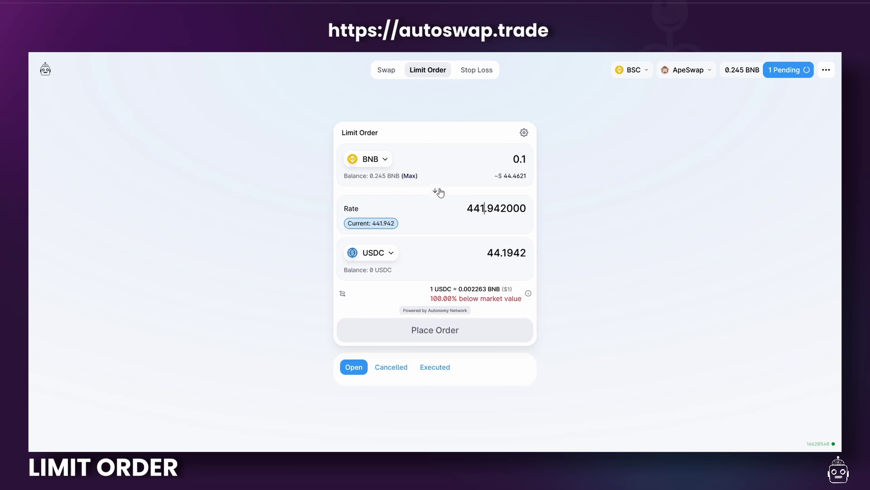
left_click_drag(479, 208, 530, 209)
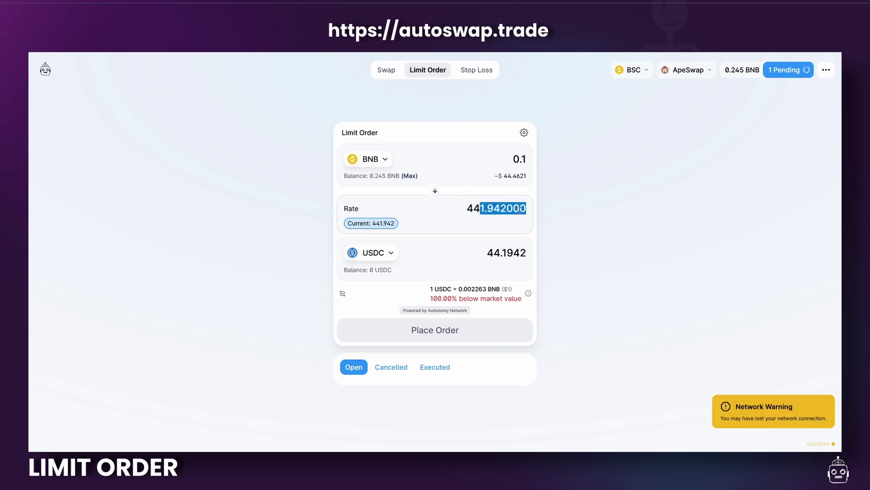
type("5")
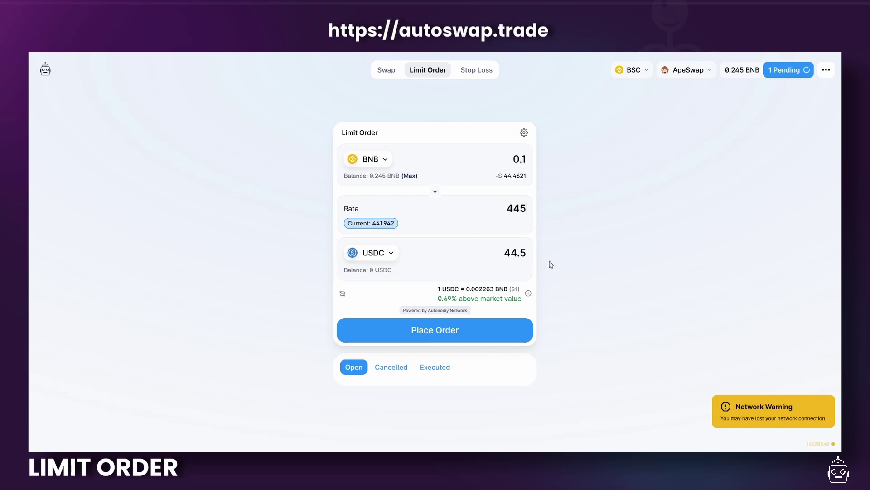
left_click(439, 333)
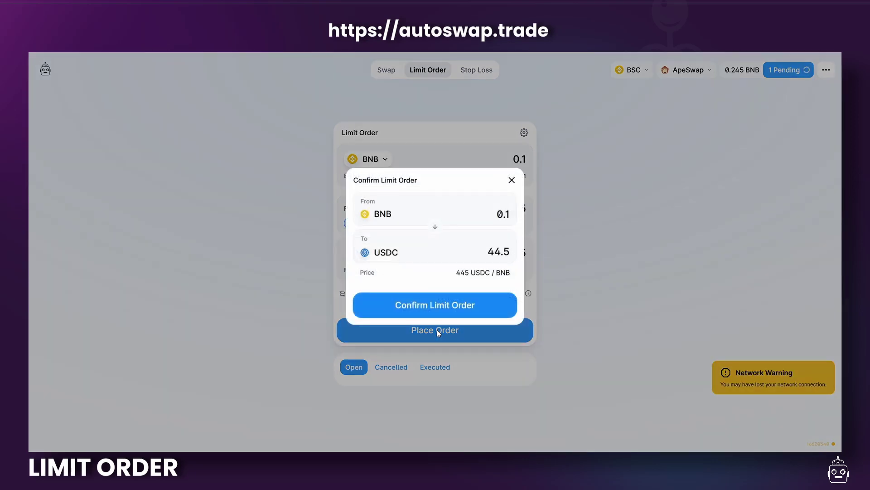
left_click(469, 304)
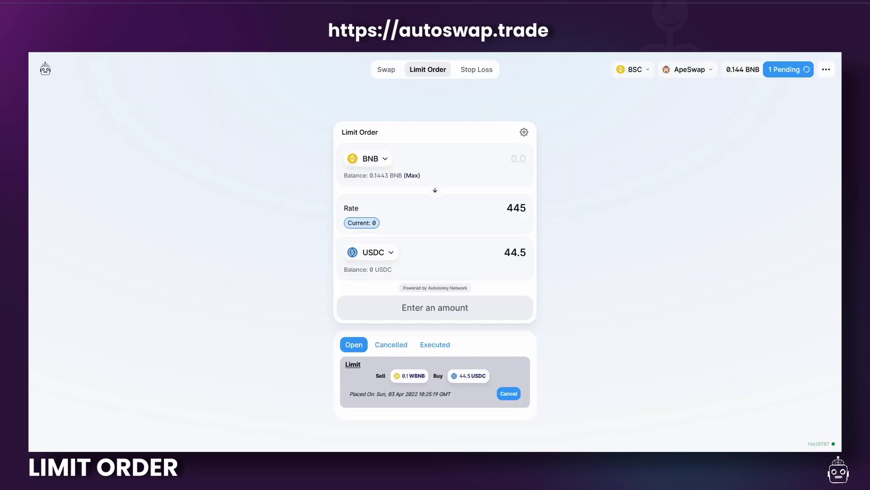
Cancel the open limit order that sells 0.1 WBNB for 44.5 USDC
left_click(508, 393)
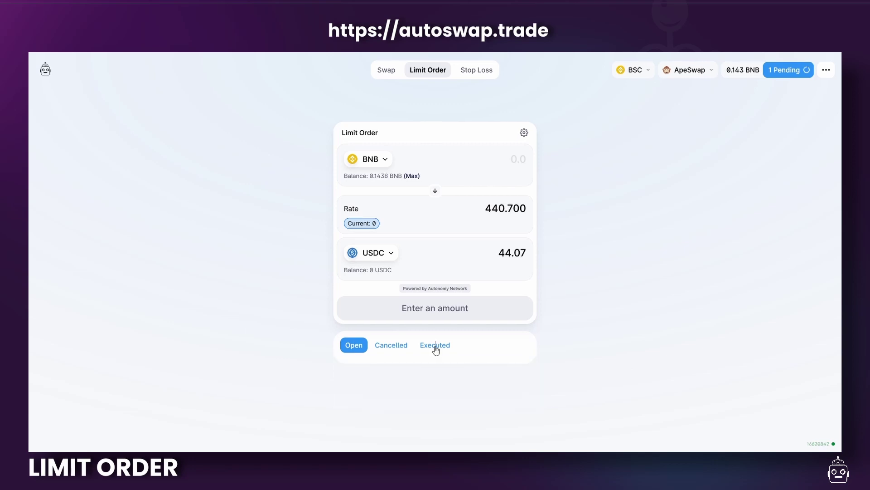
View the executed limit orders, and start a stop loss order that sells BNB for USDC
left_click(435, 347)
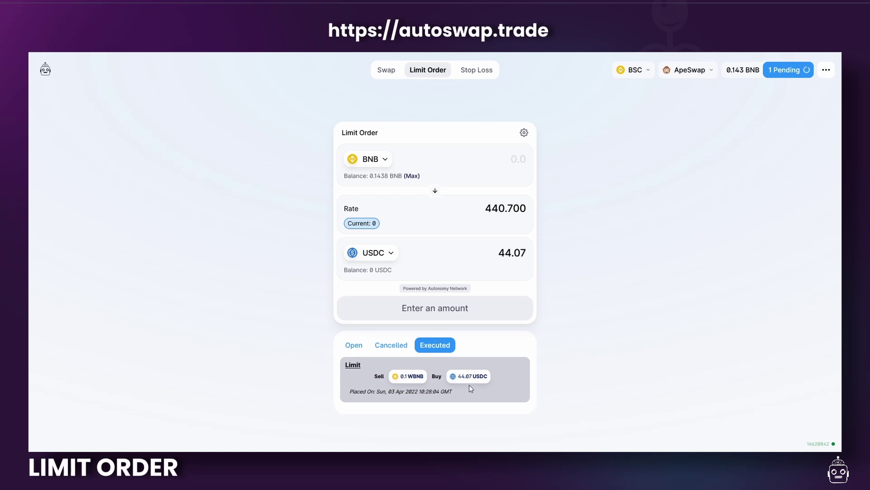
left_click(478, 75)
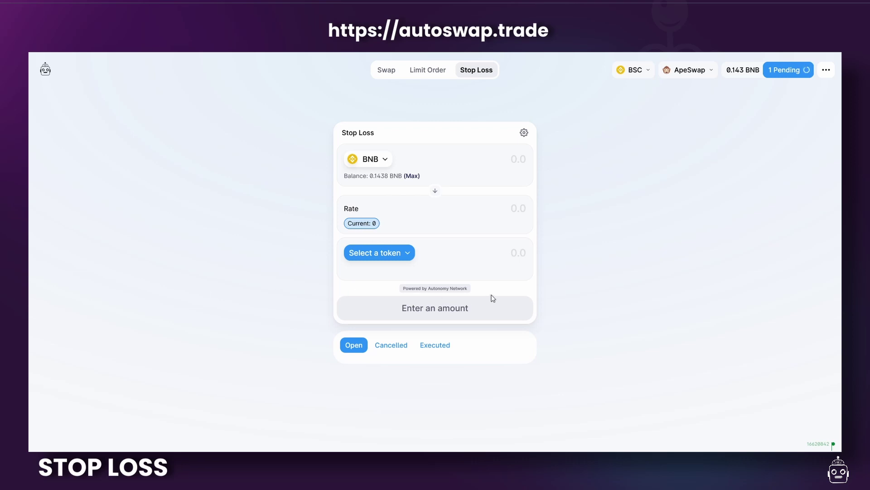
left_click(385, 159)
type("us")
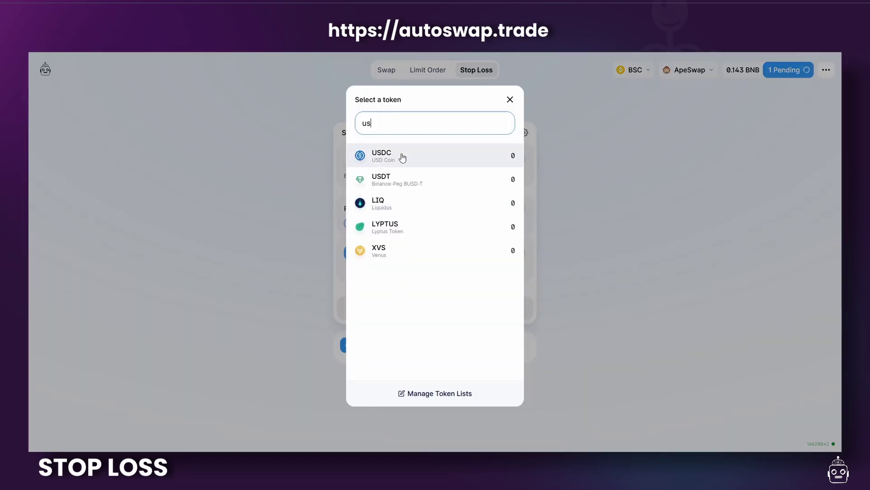
left_click(401, 154)
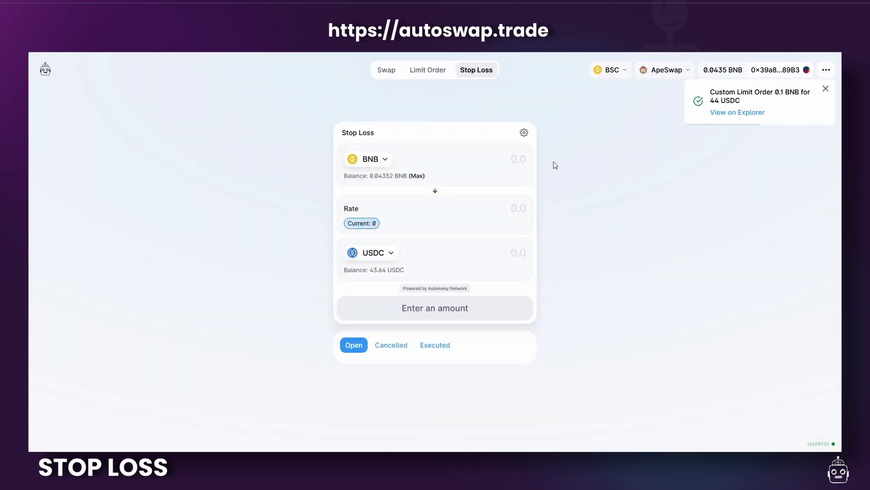
Set the stop loss to sell 0.04 BNB at a rate of 440.6 USDC
type("0.04")
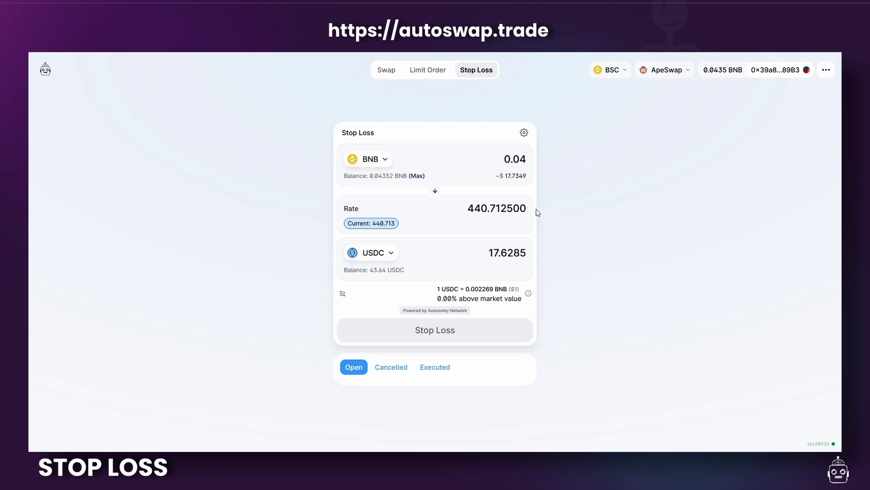
key("BackSpace")
key("BackSpace")
key("BackSpace")
key("shift+Left")
key("shift+Left")
key("shift+Left")
type("6")
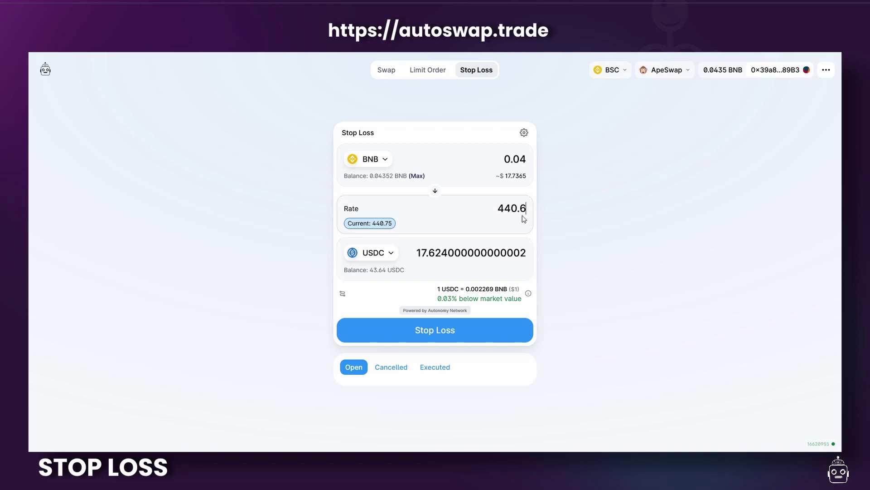
Place the stop loss order, confirm its transaction in the wallet, and dismiss the submission notice
left_click(445, 330)
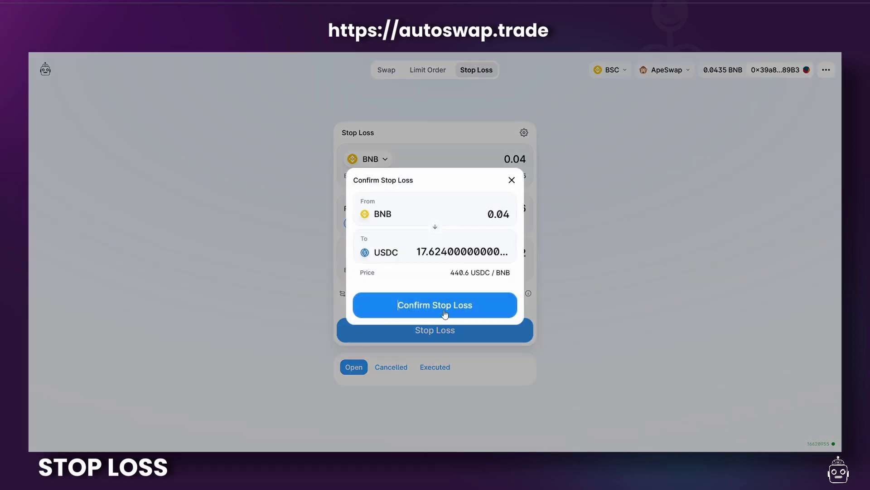
left_click(444, 313)
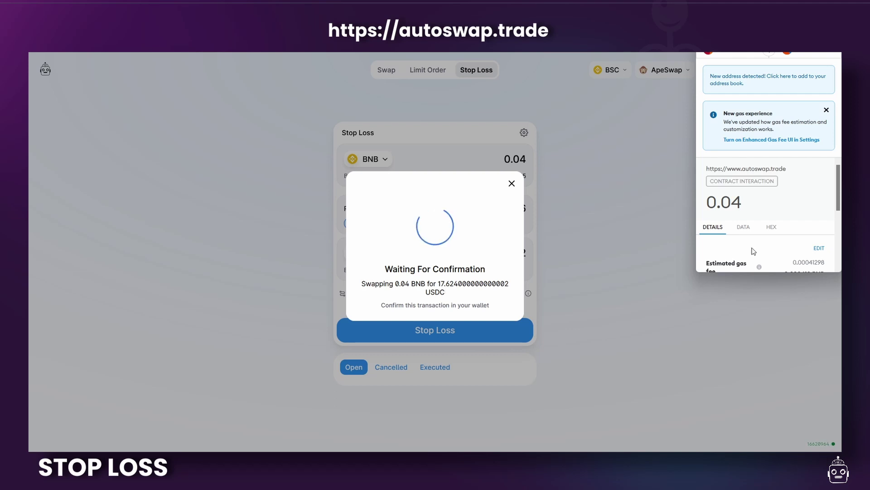
scroll(769, 203, "down", 5)
left_click(798, 255)
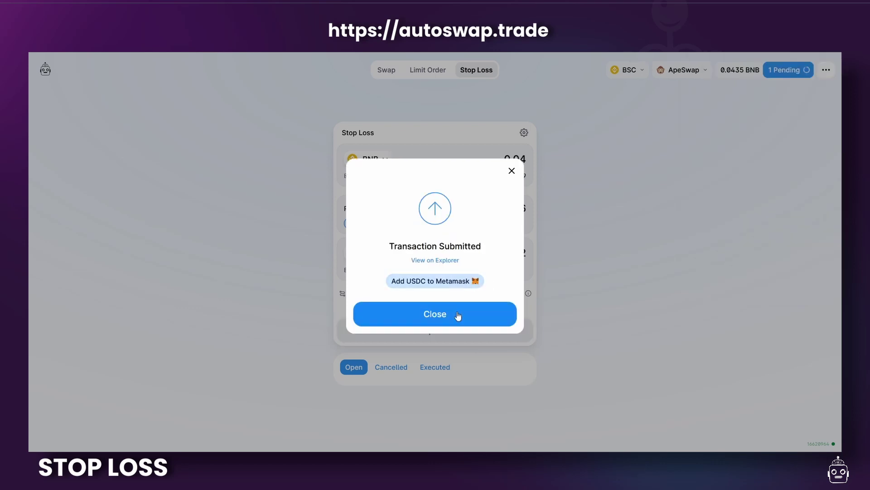
left_click(458, 317)
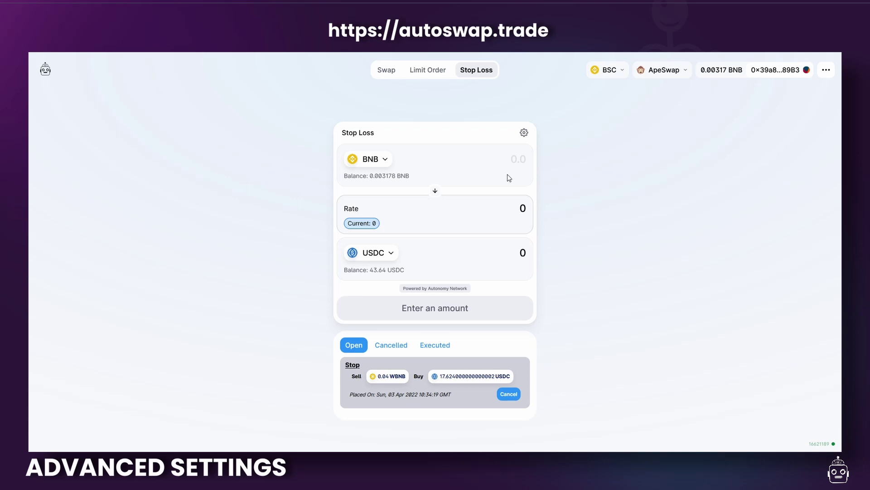
Open the stop loss transaction settings and examine the pre-pay execution option
left_click(523, 135)
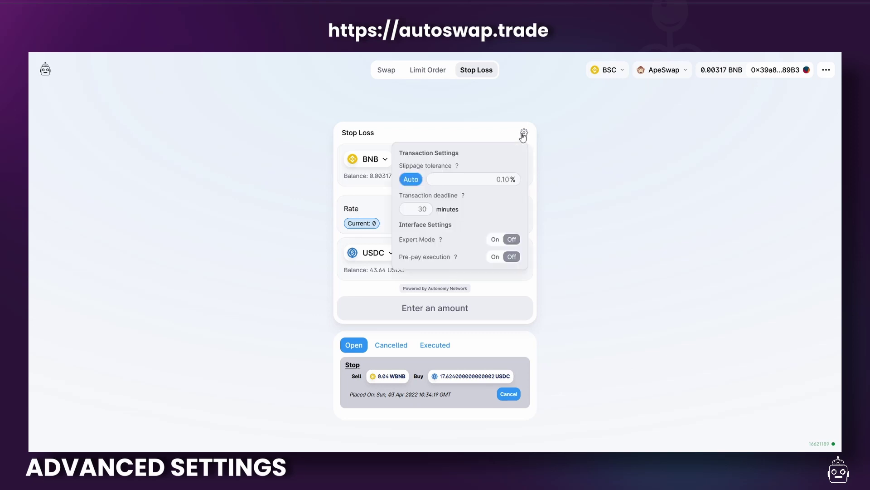
left_click(503, 258)
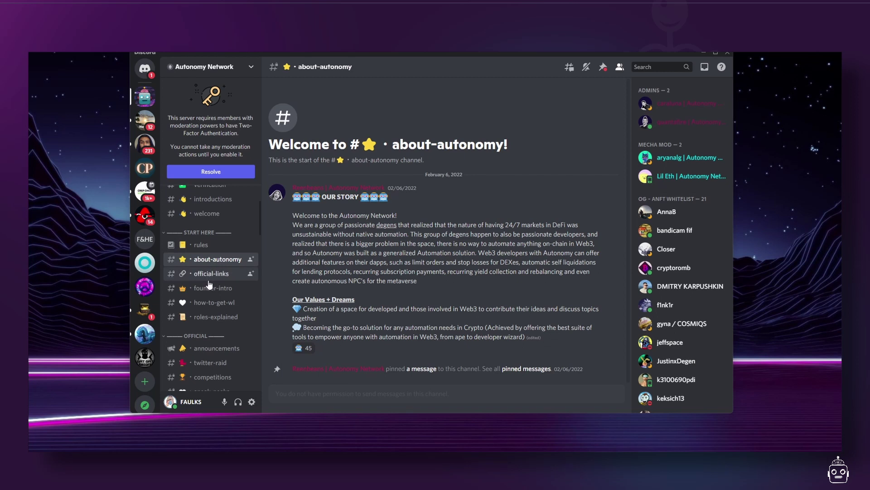
Look through the channel list of the Autonomy Network server in Discord, down to the support and checkers channels
scroll(202, 316, "down", 2)
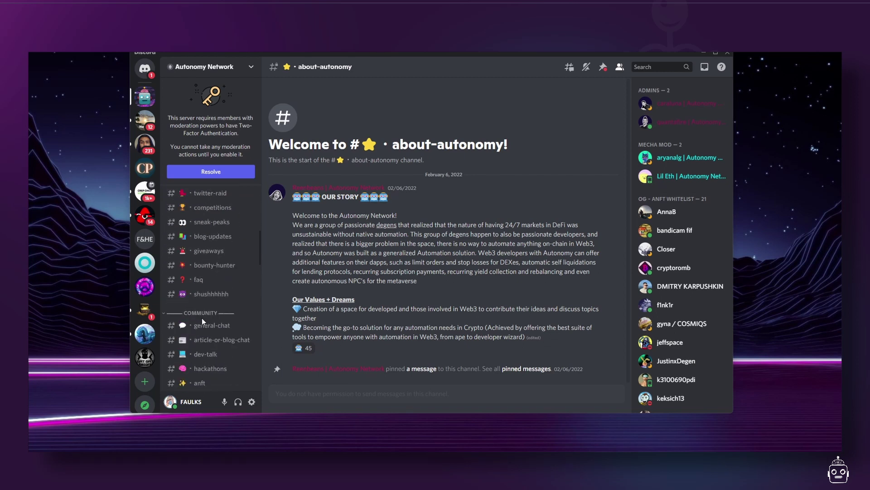
scroll(202, 320, "down", 6)
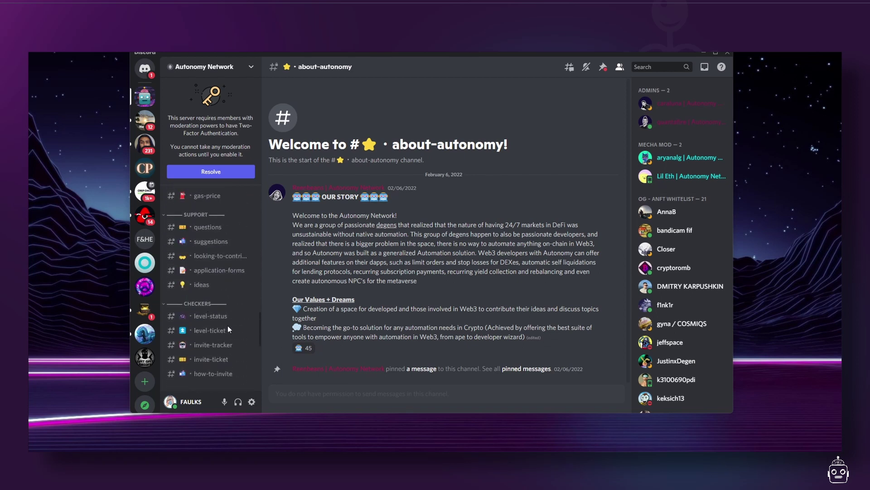
scroll(228, 325, "down", 10)
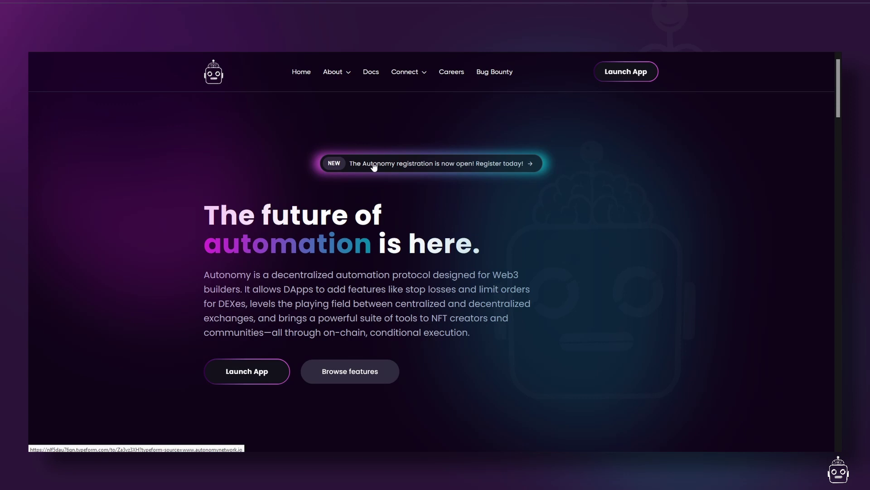